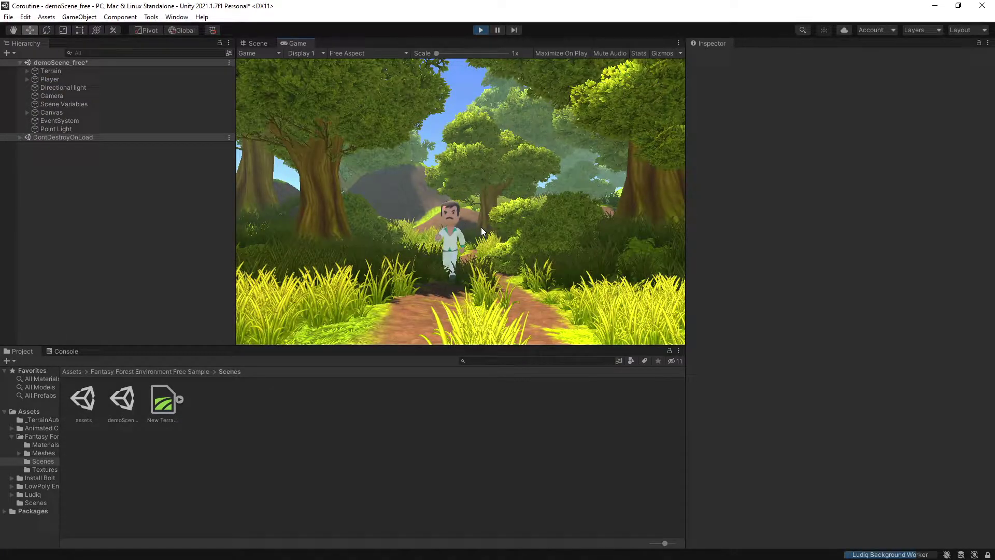
Step: Stop the running game and check in the Package Manager that Cinemachine is installed
{"action": "left_click", "coordinate": [481, 29]}
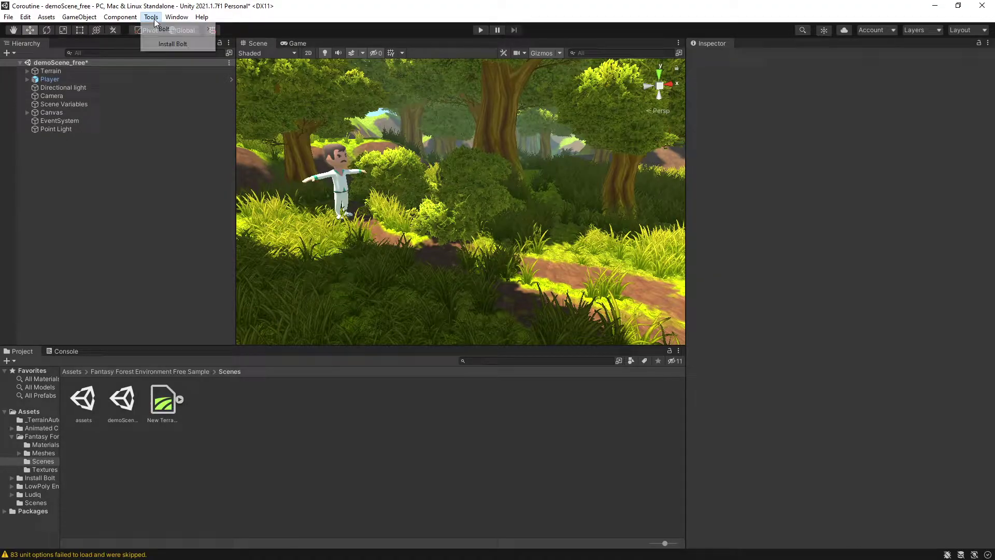
{"action": "left_click", "coordinate": [177, 17]}
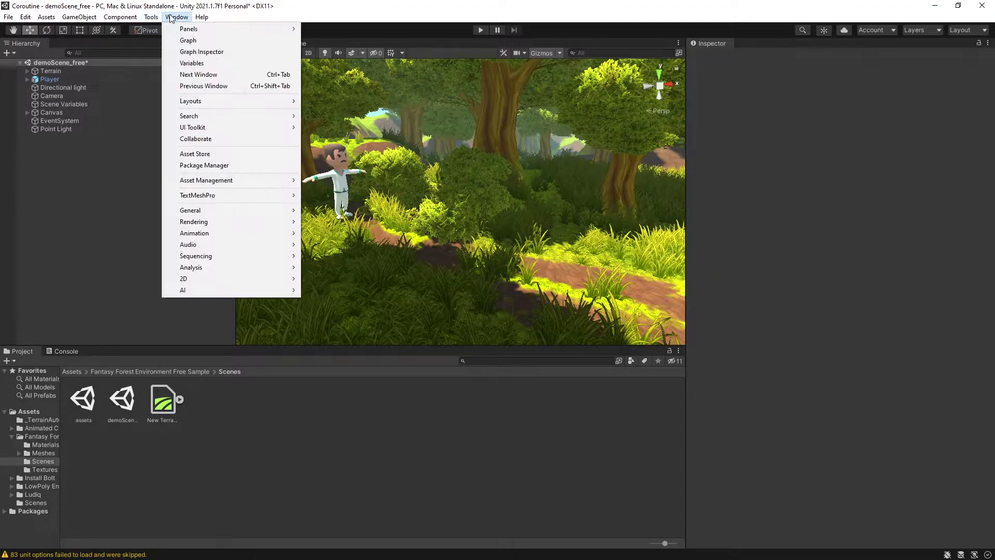
{"action": "left_click", "coordinate": [229, 166]}
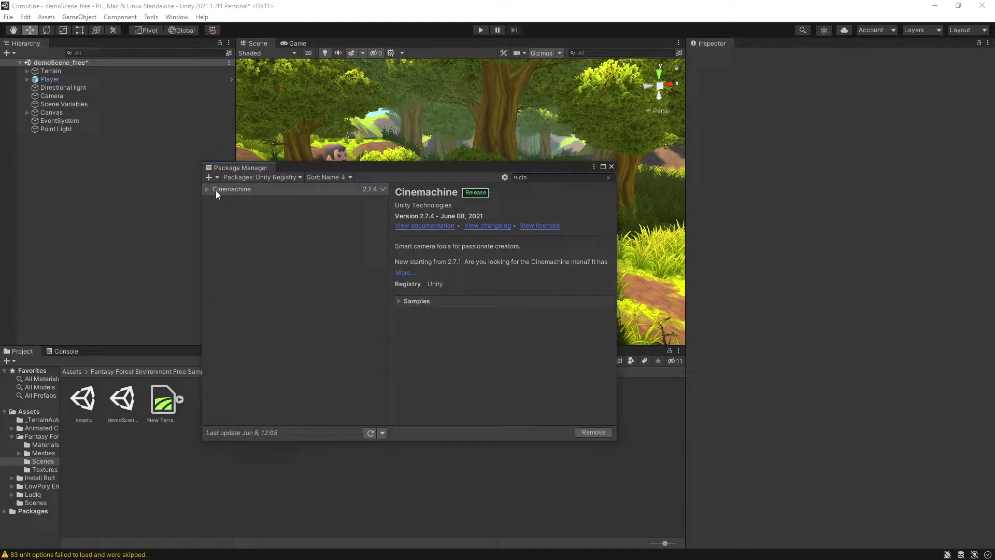
{"action": "left_click", "coordinate": [611, 167]}
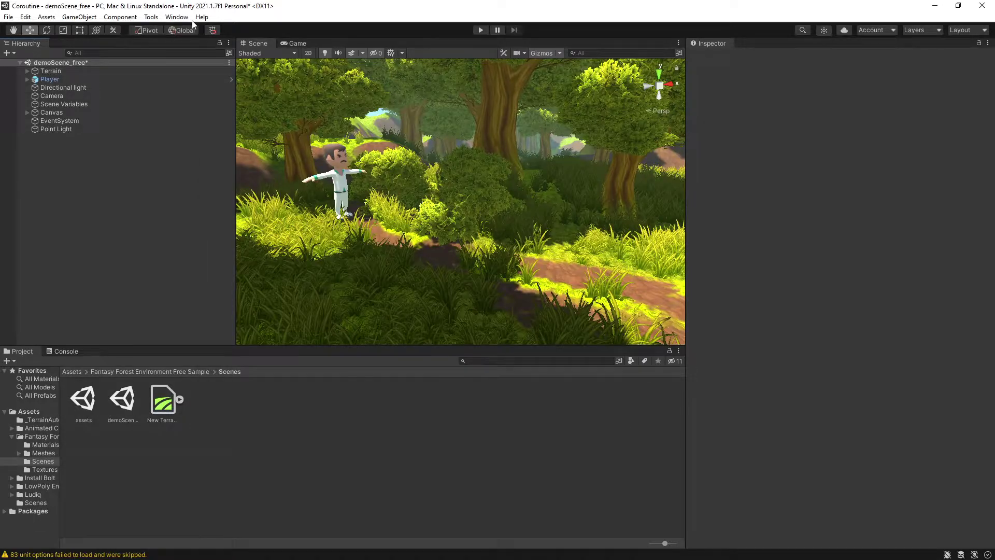
Step: Add a Cinemachine FreeLook camera to the scene and assign Player as both its Follow and Look At target
{"action": "right_click", "coordinate": [51, 155]}
{"action": "mouse_move", "coordinate": [120, 375]}
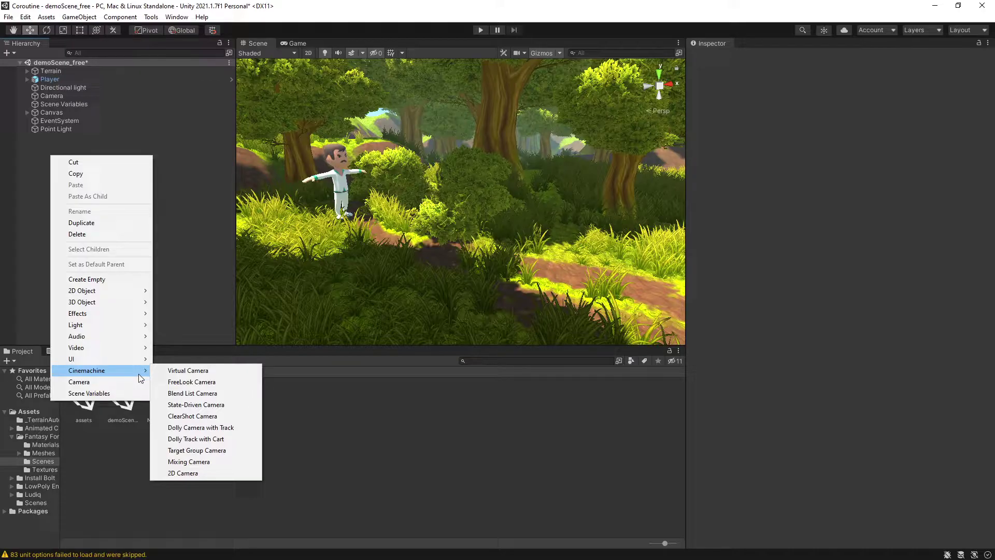
{"action": "left_click", "coordinate": [197, 383]}
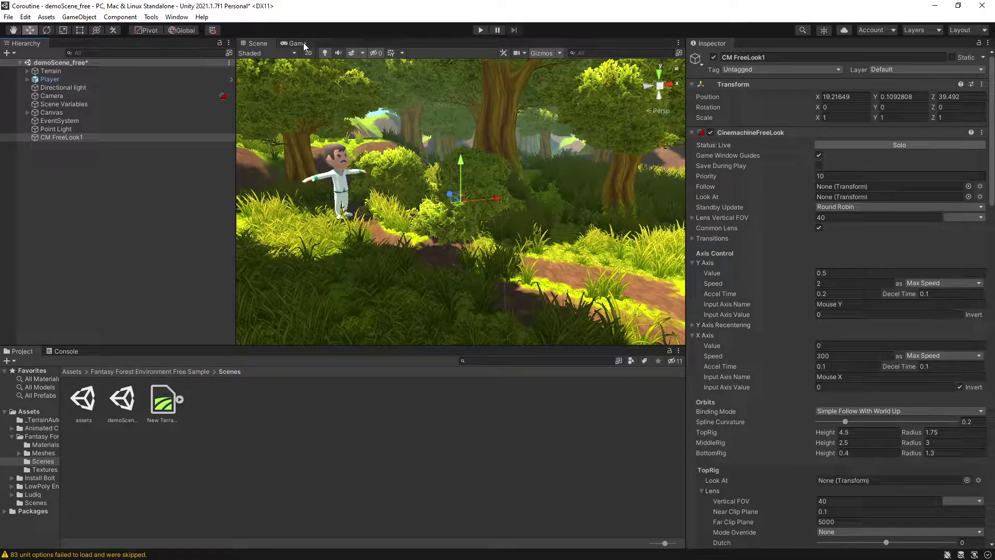
{"action": "left_click", "coordinate": [303, 42]}
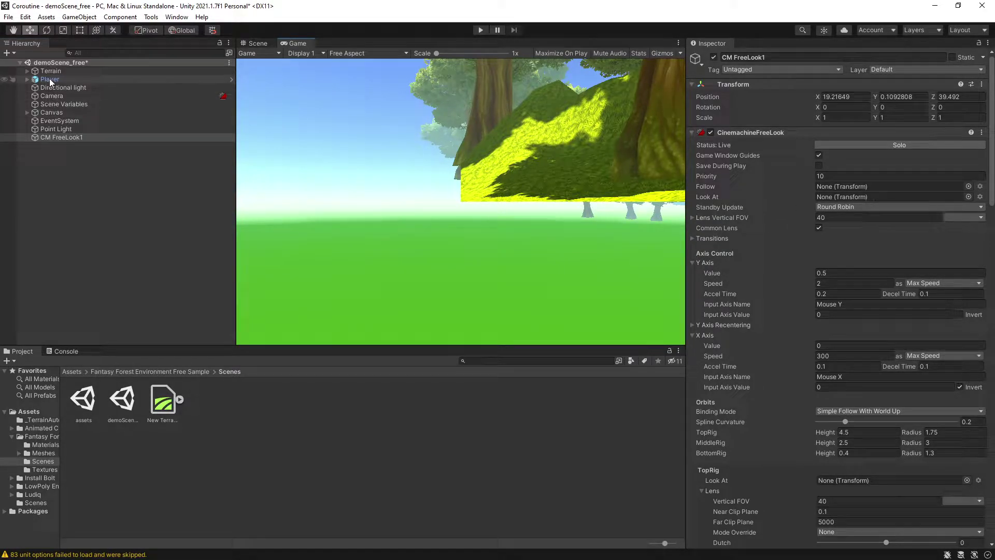
{"action": "left_click_drag", "start_coordinate": [48, 79], "coordinate": [847, 187]}
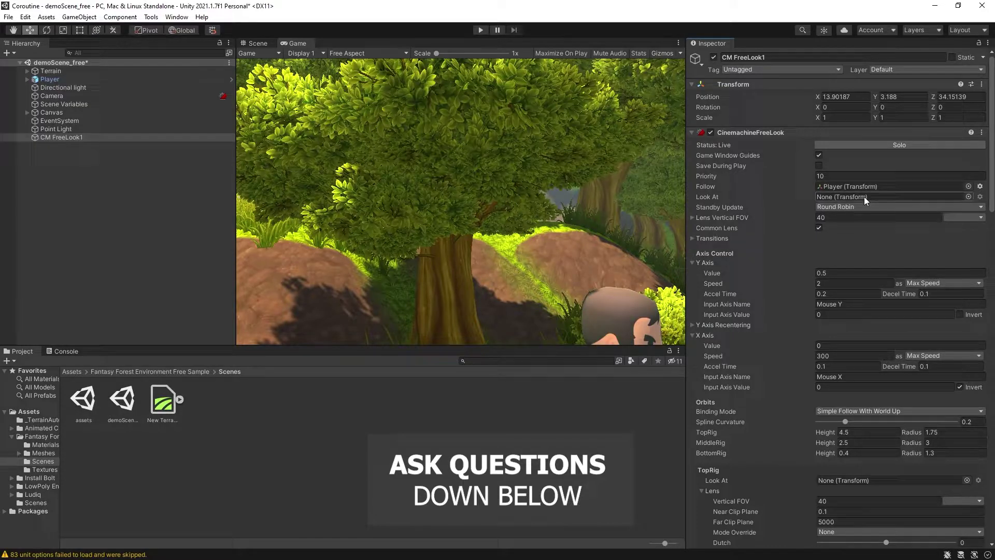
{"action": "left_click_drag", "start_coordinate": [58, 78], "coordinate": [841, 198]}
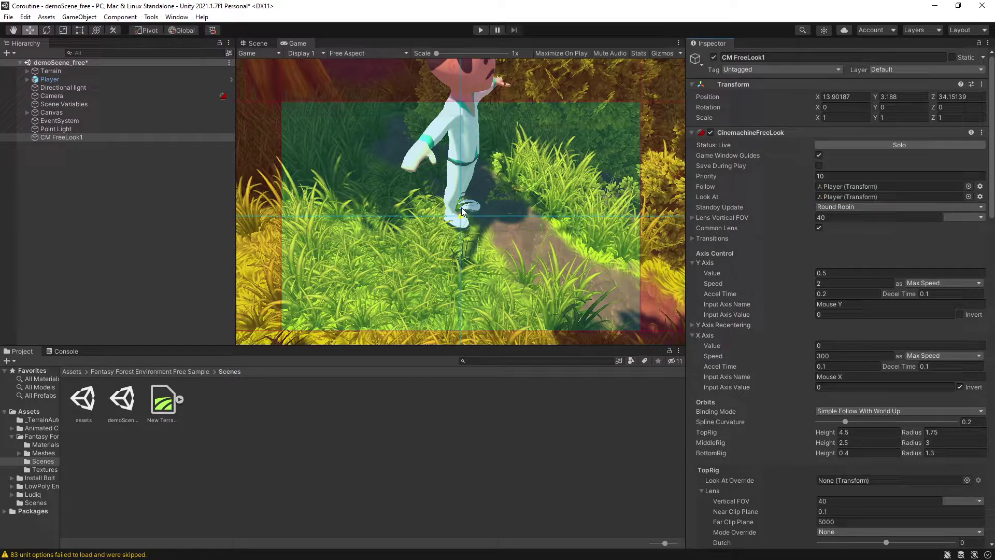
Step: Create an empty child object named LookAt under Player and assign it as the FreeLook camera's Look At target
{"action": "left_click", "coordinate": [57, 78]}
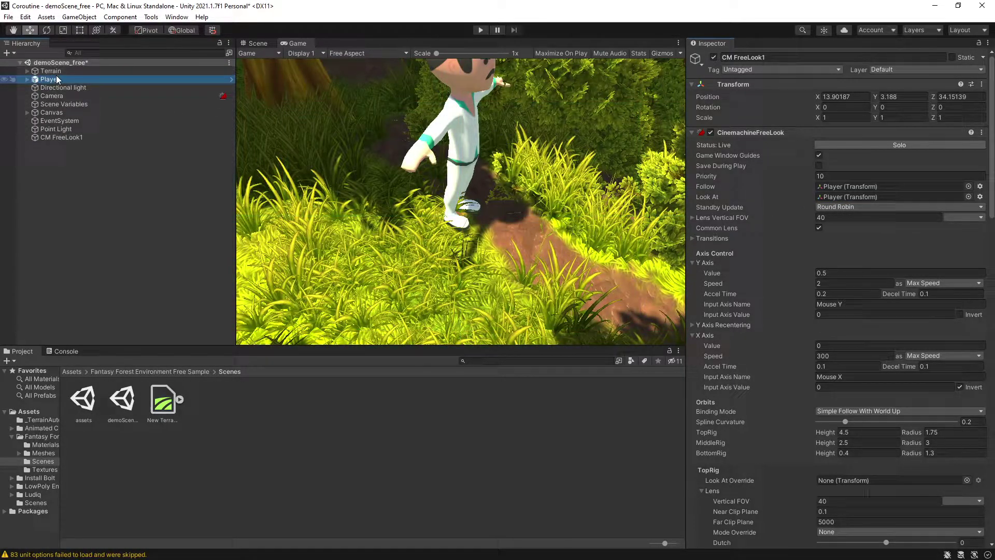
{"action": "right_click", "coordinate": [43, 79]}
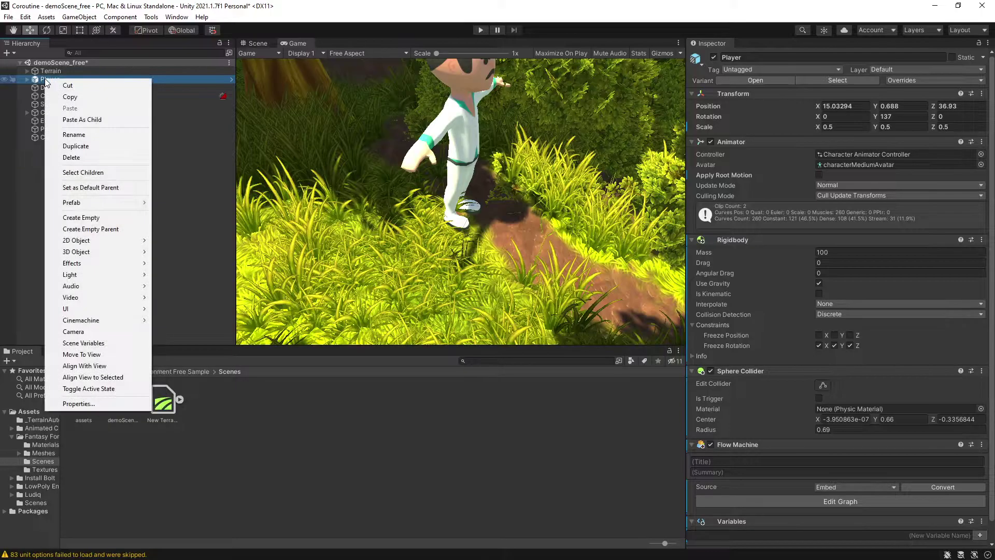
{"action": "left_click", "coordinate": [114, 215]}
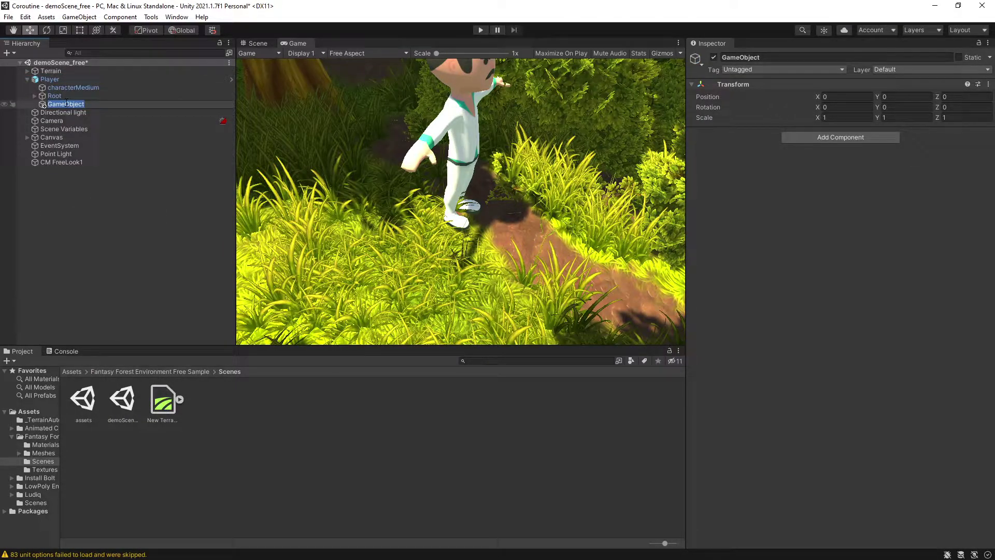
{"action": "type", "text": "LookAt"}
{"action": "key", "text": "Return"}
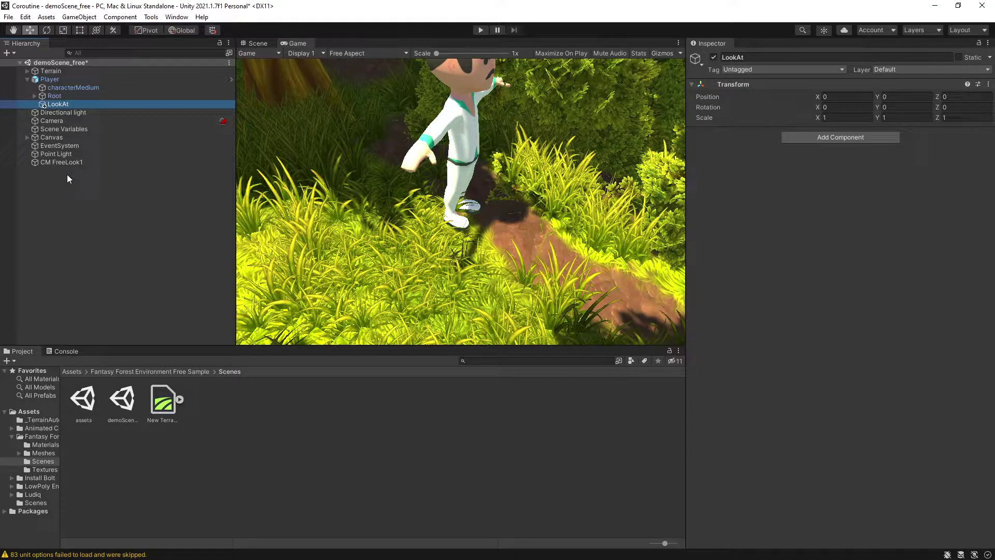
{"action": "left_click", "coordinate": [64, 162]}
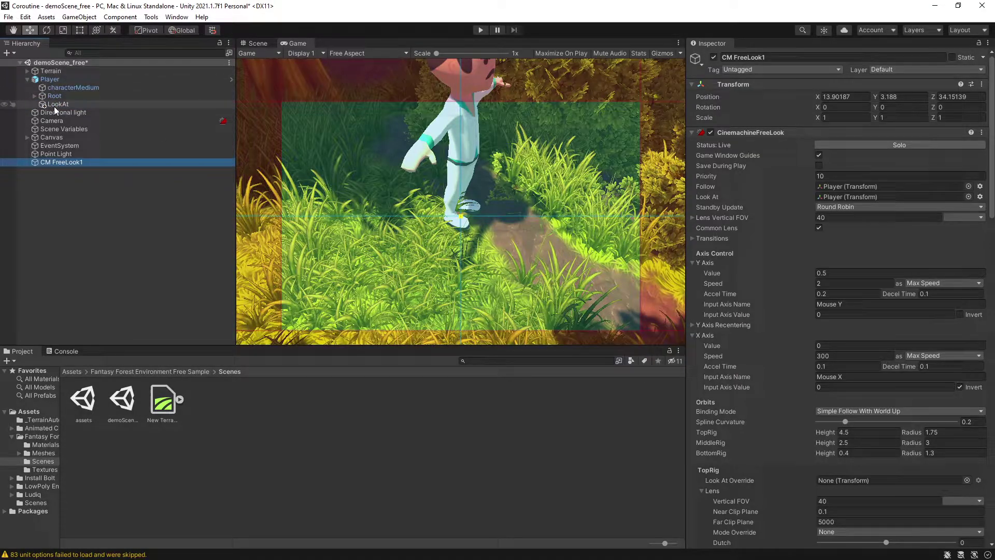
{"action": "left_click_drag", "start_coordinate": [54, 107], "coordinate": [866, 195]}
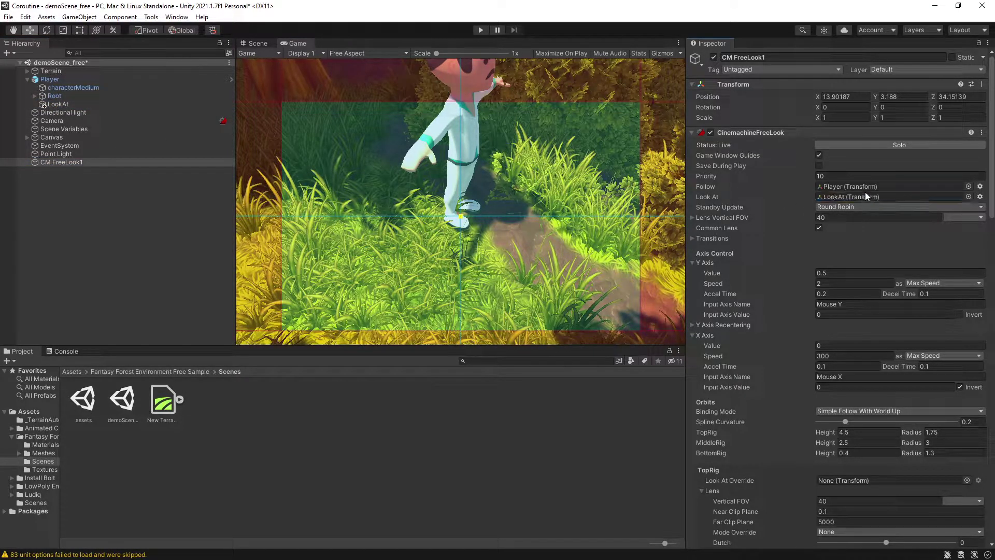
Step: Set the LookAt object's Y position to 2
{"action": "left_click", "coordinate": [67, 105]}
{"action": "left_click_drag", "start_coordinate": [878, 98], "coordinate": [907, 98]}
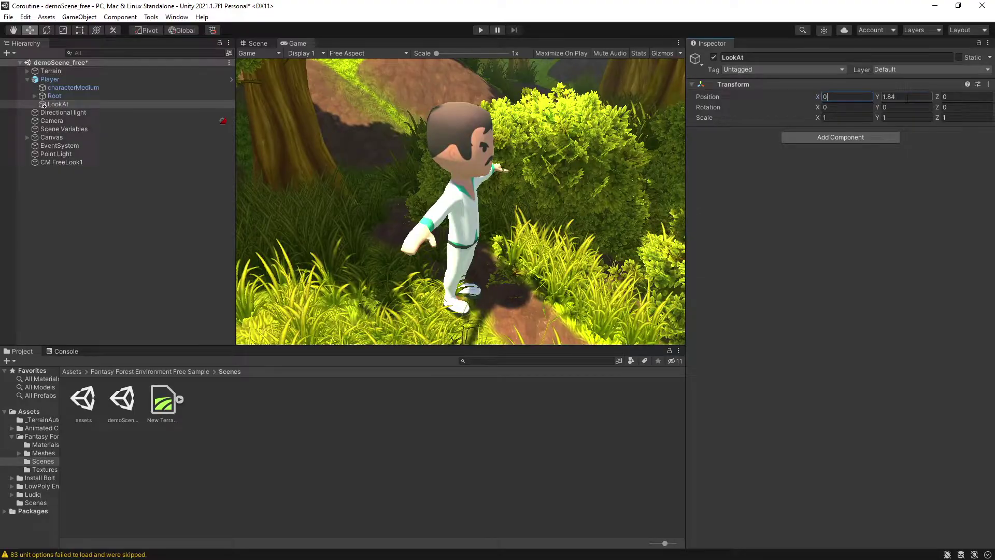
{"action": "left_click", "coordinate": [907, 97]}
{"action": "type", "text": "2"}
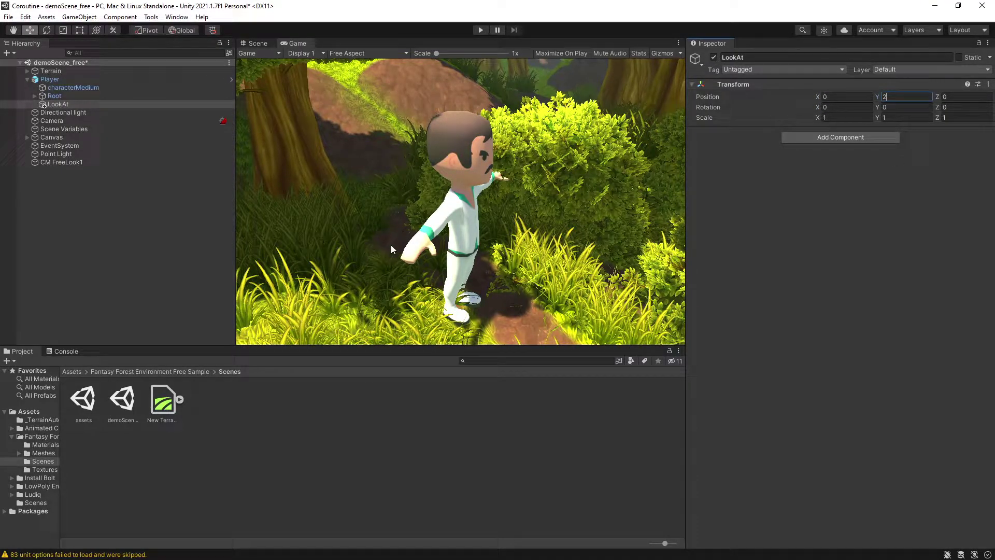
Step: Set the FreeLook camera's orbit radii to 7 for TopRig, 5 for MiddleRig and 4 for BottomRig
{"action": "left_click", "coordinate": [50, 163]}
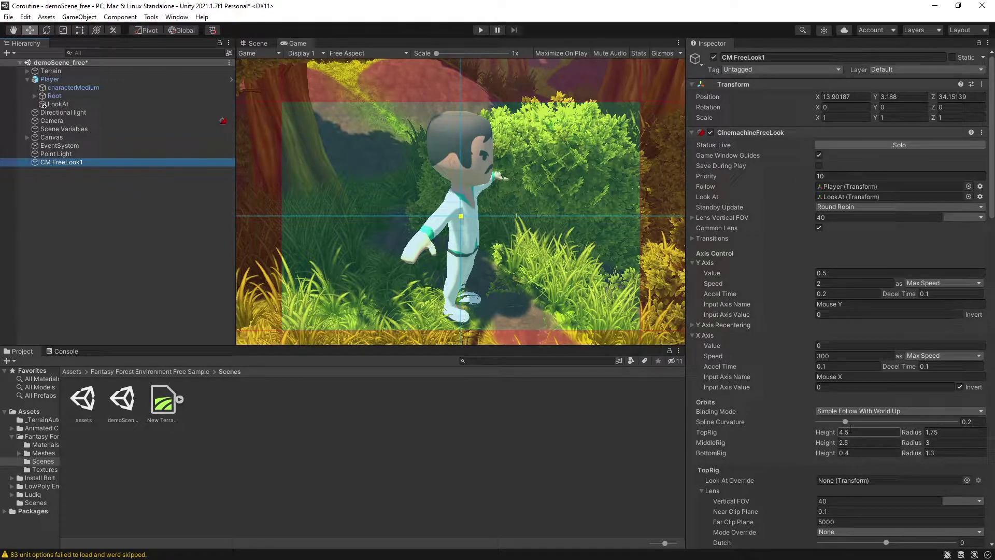
{"action": "left_click", "coordinate": [941, 442]}
{"action": "type", "text": "5"}
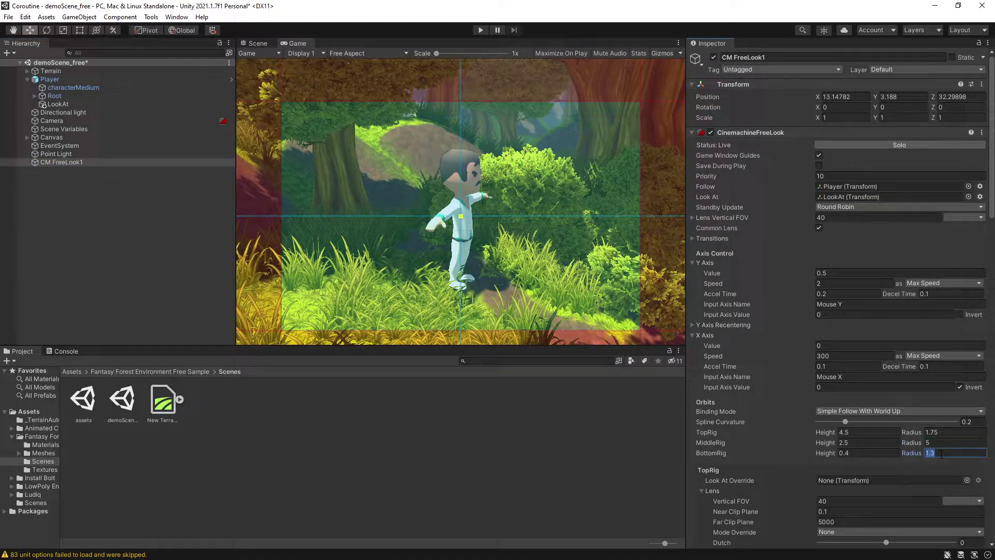
{"action": "type", "text": "4"}
{"action": "key", "text": "Return"}
{"action": "left_click", "coordinate": [169, 237]}
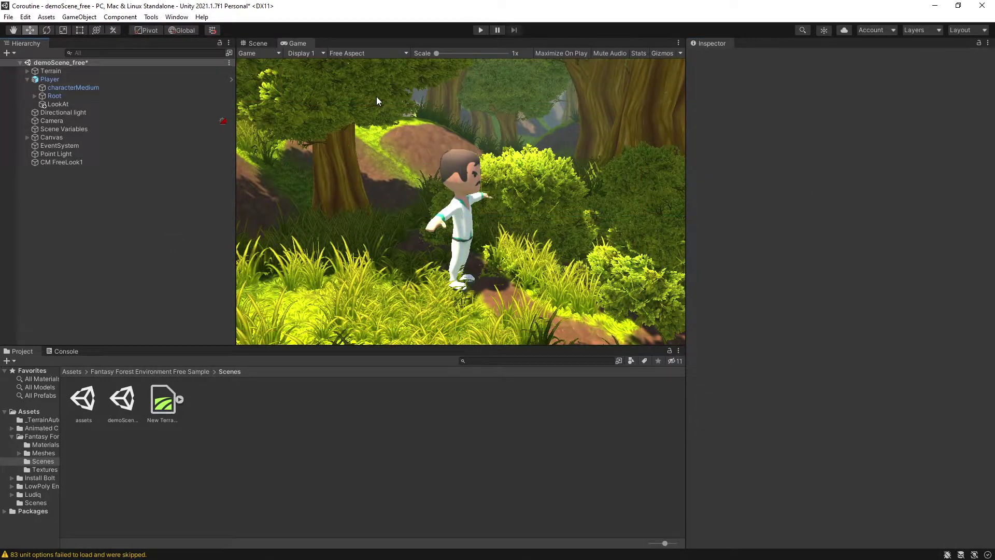
Step: Play-test the scene to check the camera's orbit around the character, and stop the game
{"action": "left_click", "coordinate": [481, 29]}
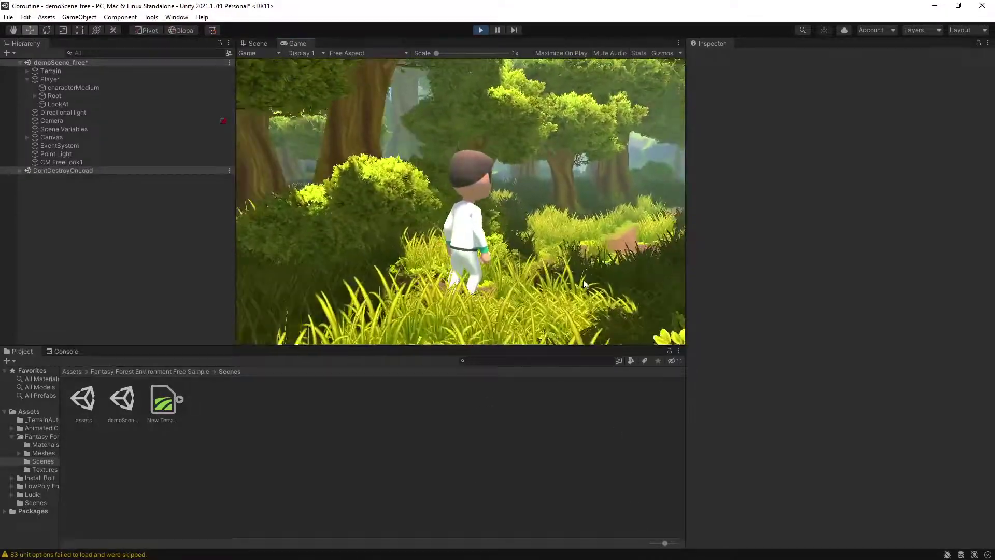
{"action": "key", "text": "ctrl+p"}
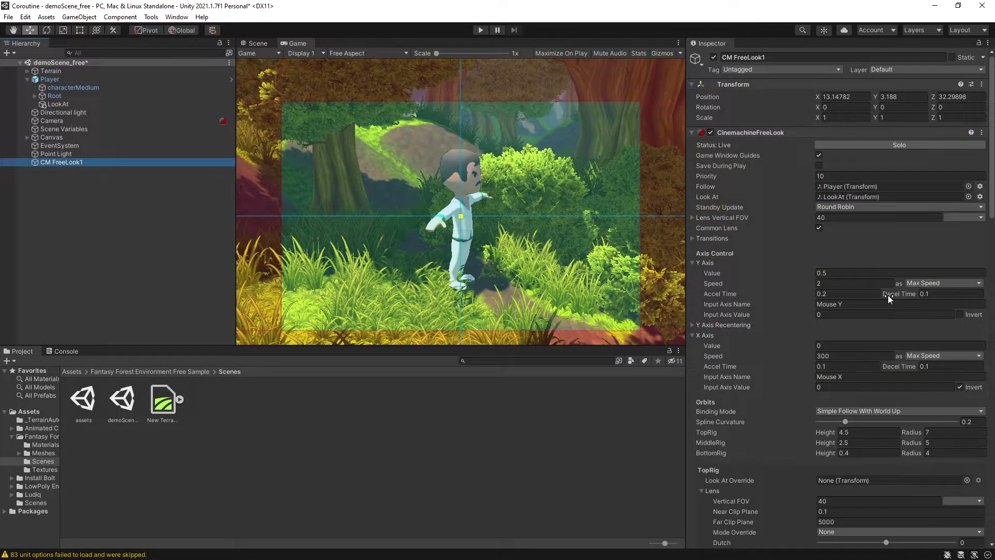
Step: Invert the FreeLook camera's Y axis, turn off inversion on its X axis, and set the orbit Binding Mode to World Space
{"action": "left_click", "coordinate": [962, 314]}
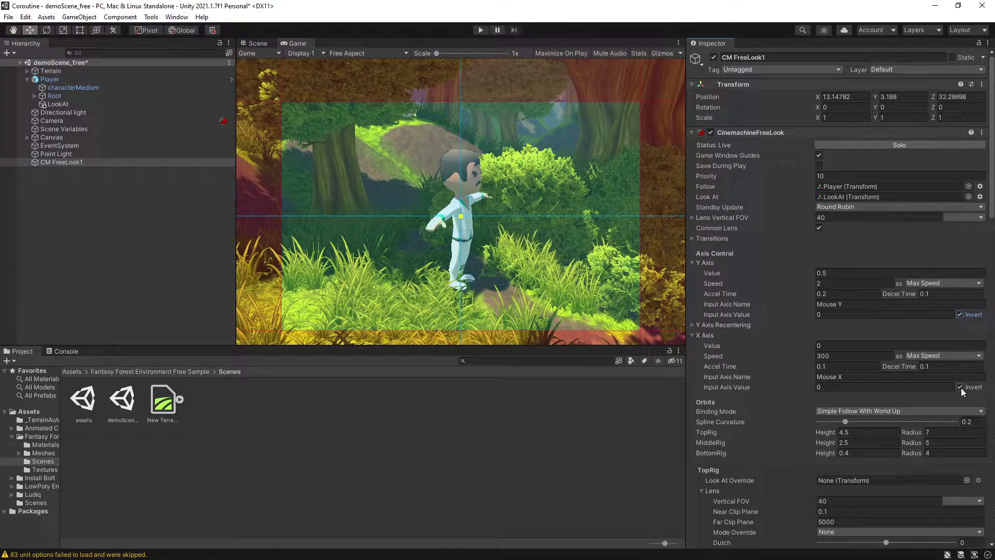
{"action": "left_click", "coordinate": [960, 387]}
{"action": "left_click", "coordinate": [845, 410]}
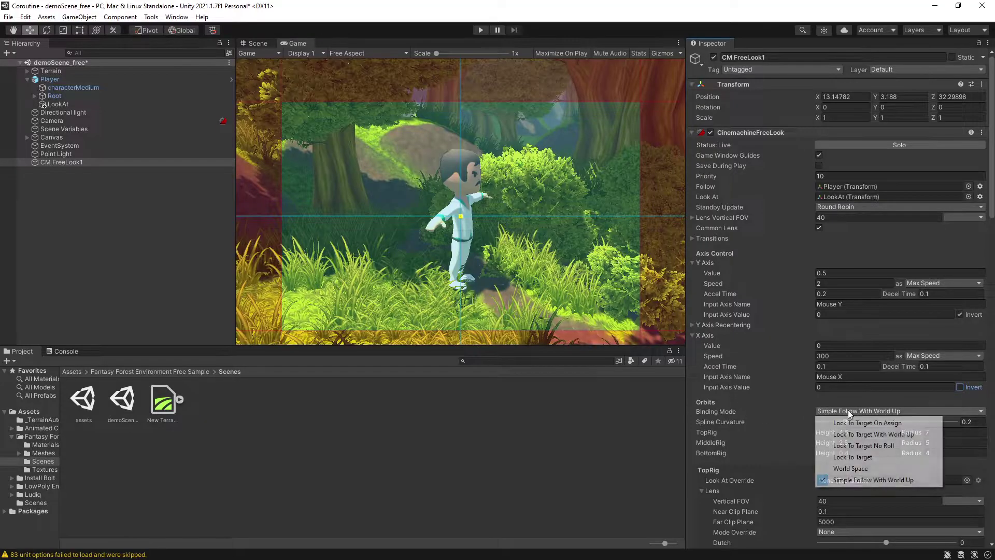
{"action": "left_click", "coordinate": [860, 466]}
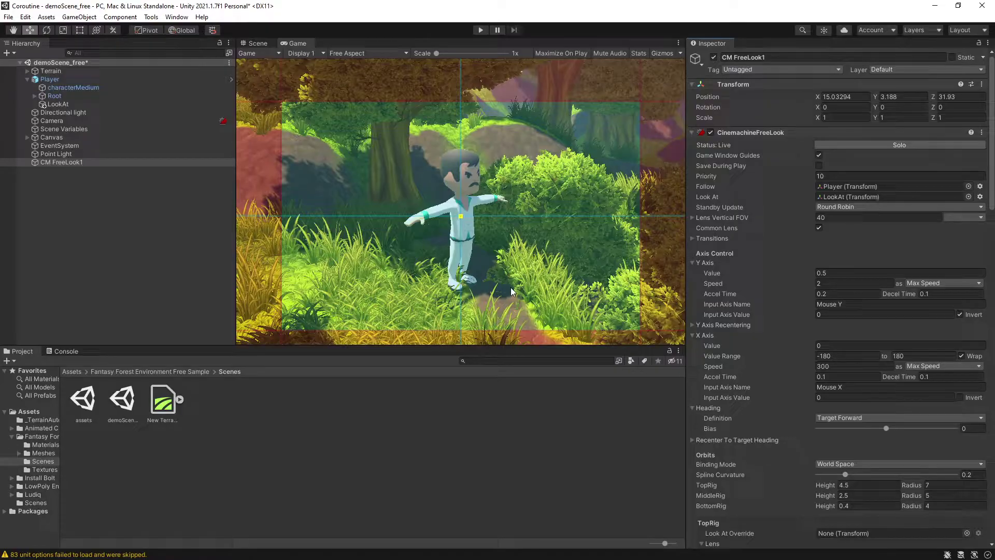
Step: Play-test the scene by running the character past the trees to check how the camera follows, and stop the game
{"action": "left_click", "coordinate": [478, 31]}
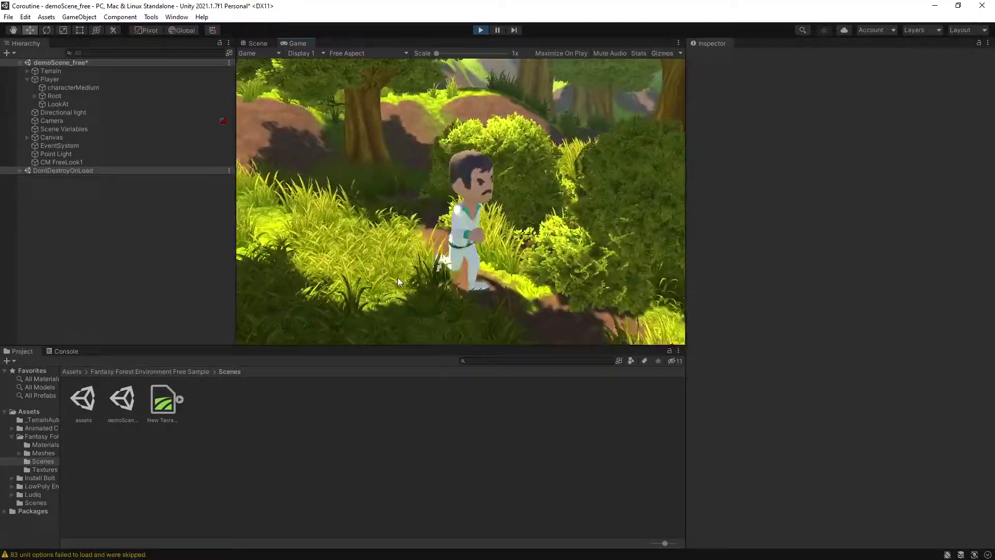
{"action": "key", "text": "w"}
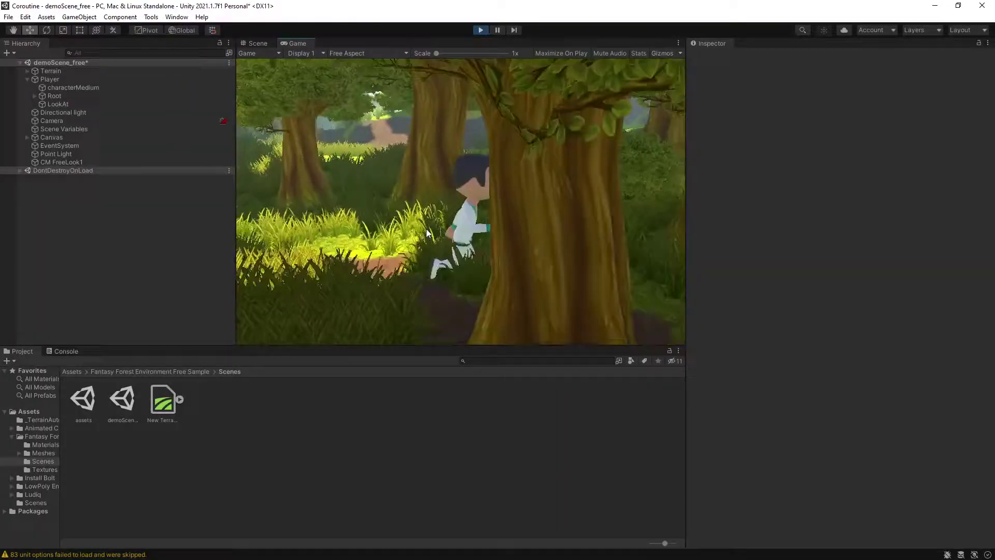
{"action": "key", "text": "ctrl+p"}
Step: Add the CinemachineCollider extension to the FreeLook camera
{"action": "scroll", "coordinate": [782, 299], "scroll_direction": "down", "scroll_amount": 15}
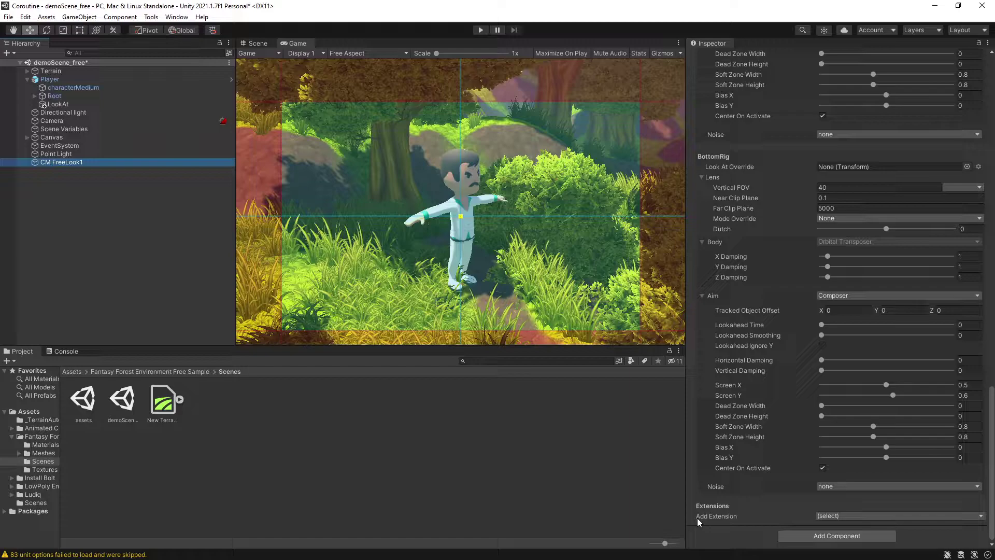
{"action": "left_click", "coordinate": [863, 515]}
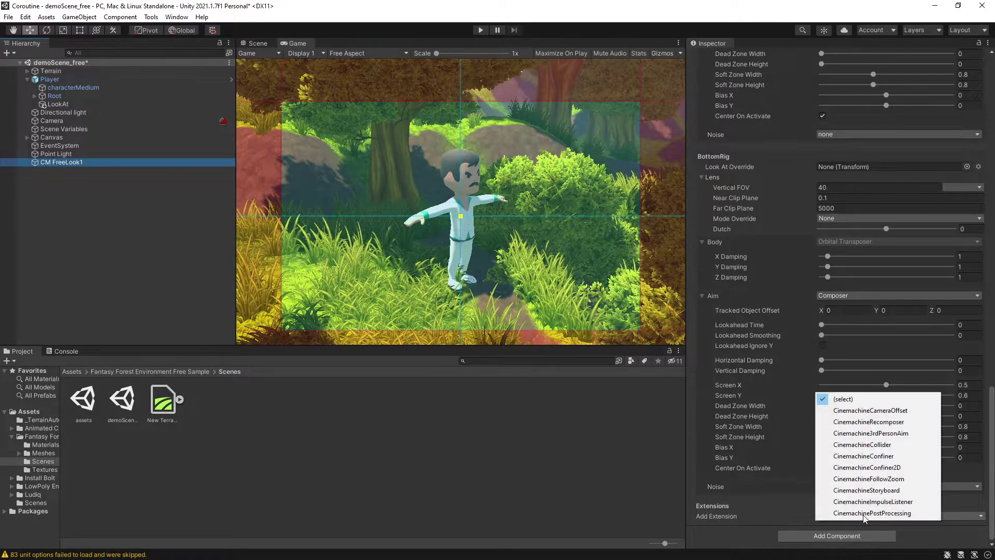
{"action": "left_click", "coordinate": [898, 447]}
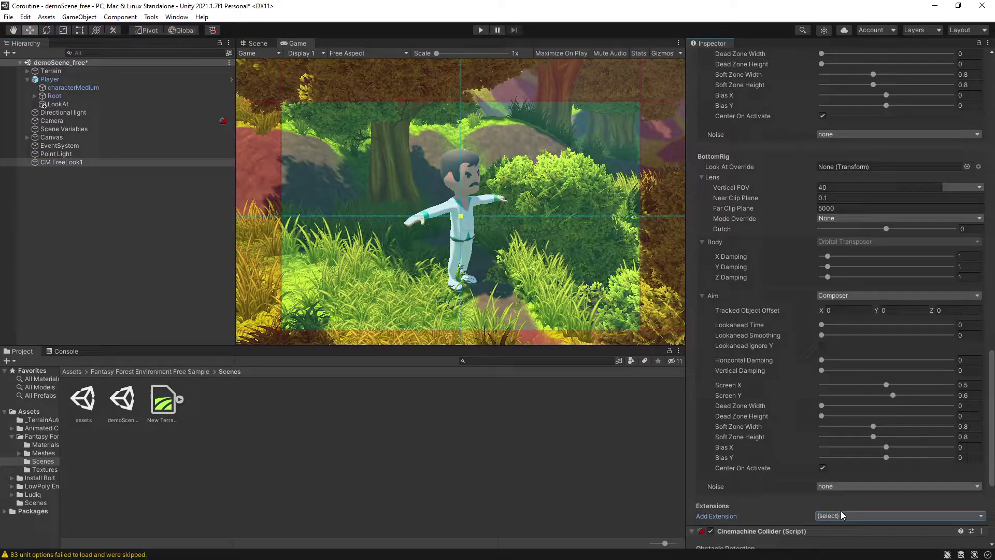
Step: Set the Cinemachine Collider's Minimum Distance From Target to 1 and its Strategy to Pull Camera Forward
{"action": "scroll", "coordinate": [850, 512], "scroll_direction": "down", "scroll_amount": 5}
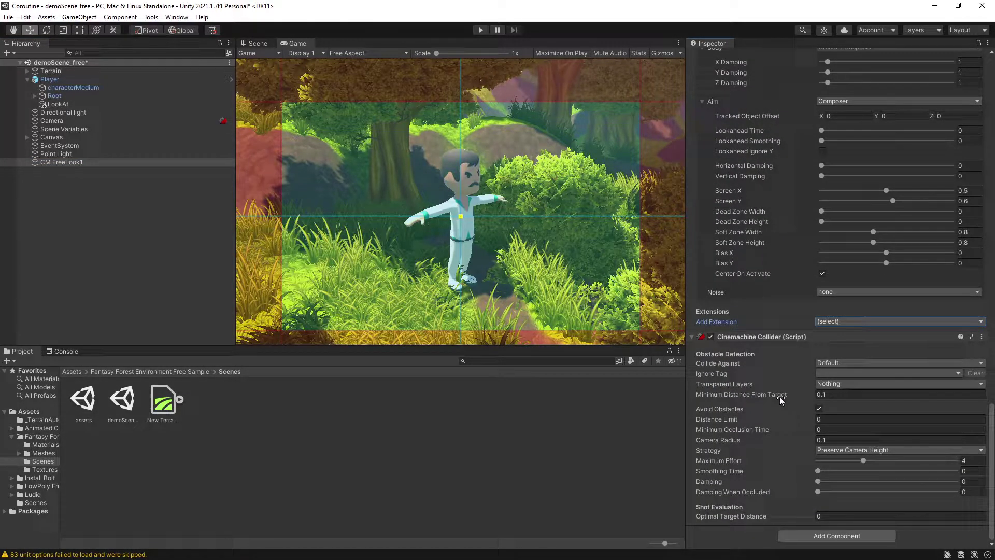
{"action": "left_click", "coordinate": [817, 394]}
{"action": "type", "text": "1"}
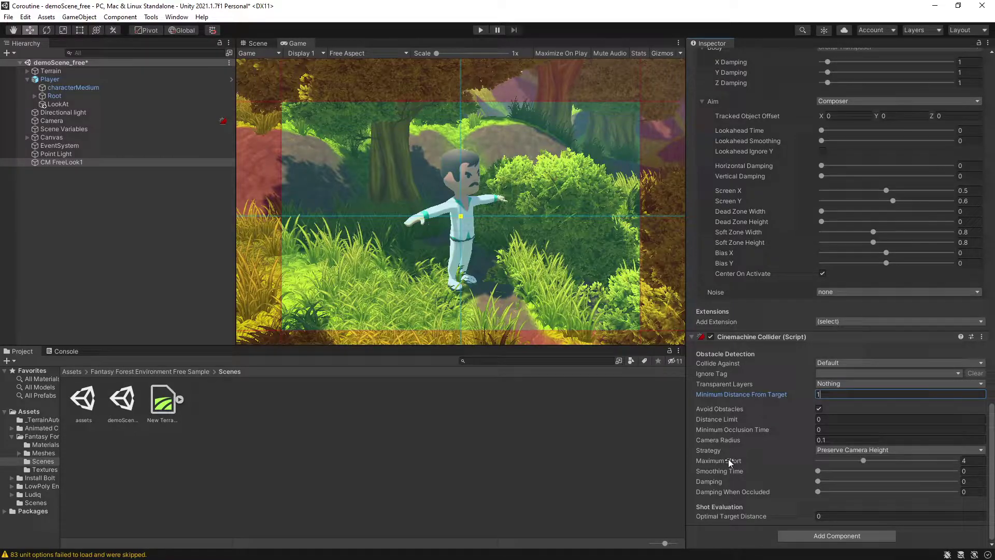
{"action": "left_click", "coordinate": [838, 449]}
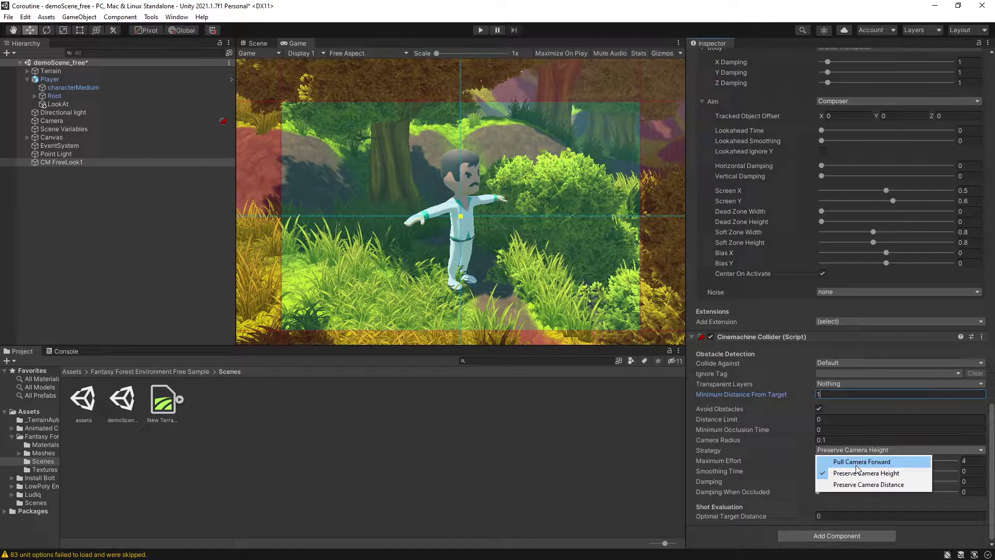
{"action": "left_click", "coordinate": [856, 464]}
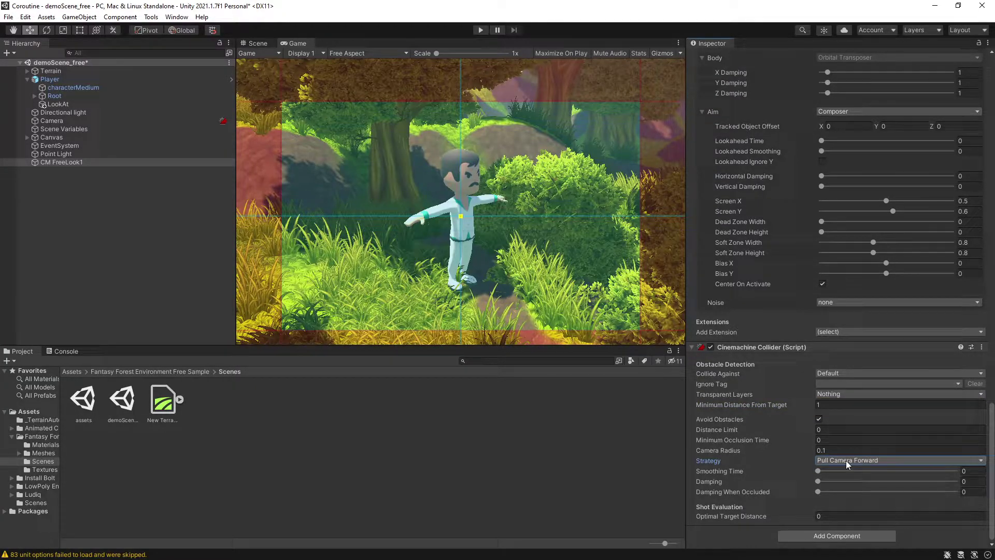
Step: Run the game and walk the character forward to test the camera's obstacle avoidance
{"action": "key", "text": "ctrl+p"}
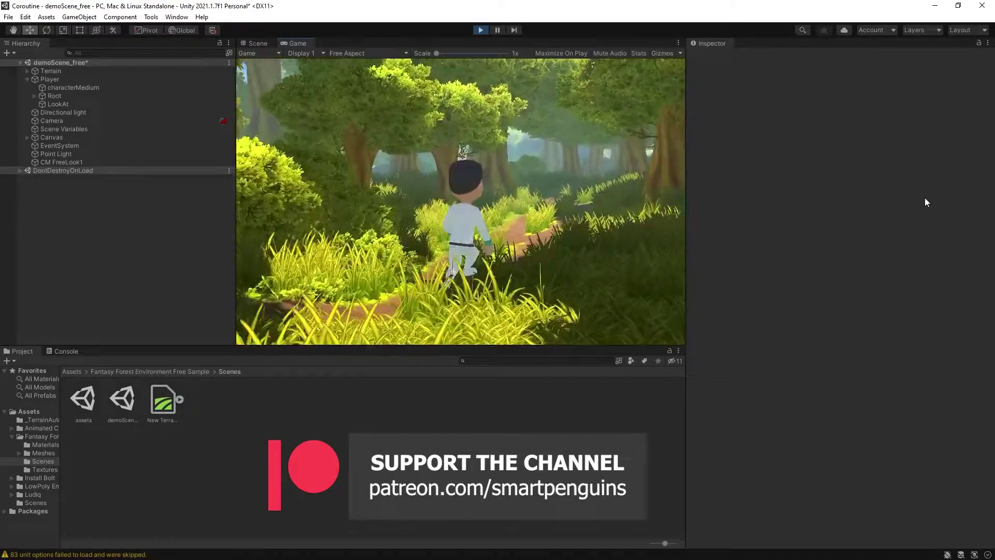
{"action": "key", "text": "w"}
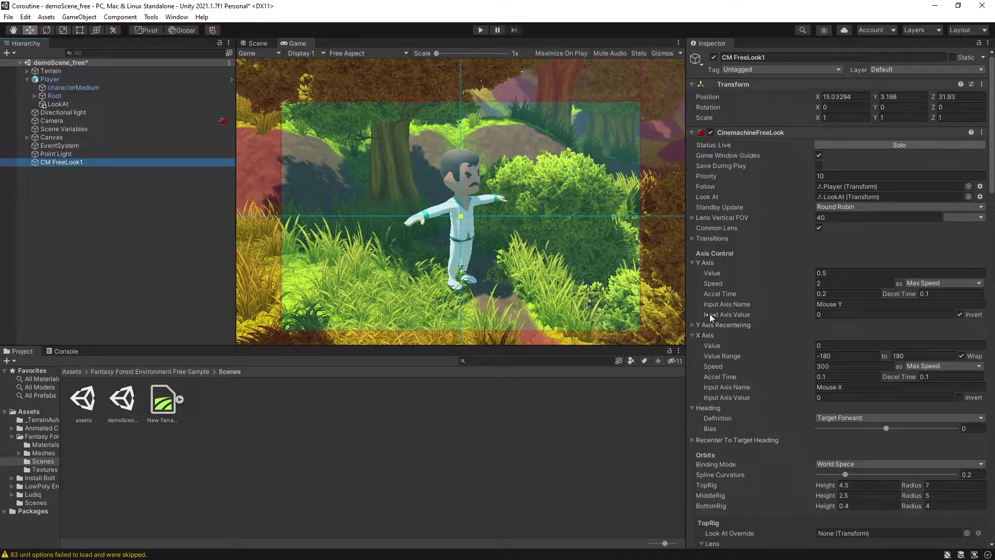
Step: Set the Cinemachine Collider's Damping to about 1.36 and run the game to test it
{"action": "scroll", "coordinate": [791, 411], "scroll_direction": "down", "scroll_amount": 6}
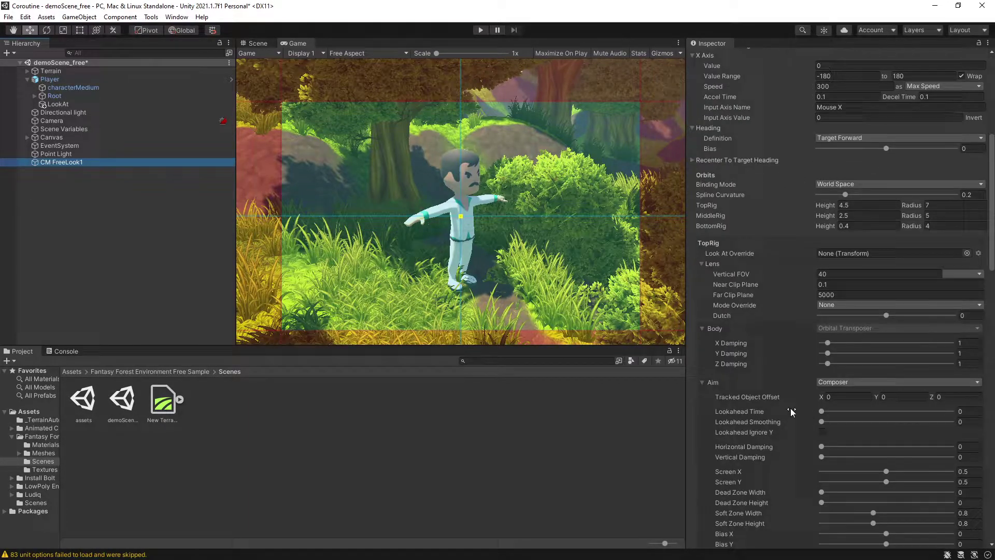
{"action": "scroll", "coordinate": [791, 411], "scroll_direction": "down", "scroll_amount": 6}
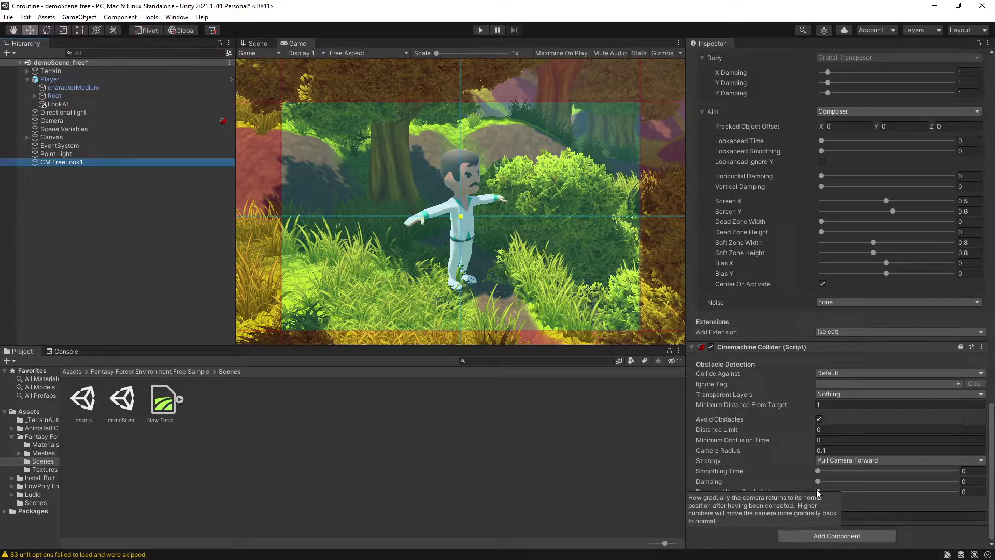
{"action": "left_click_drag", "start_coordinate": [819, 480], "coordinate": [837, 482]}
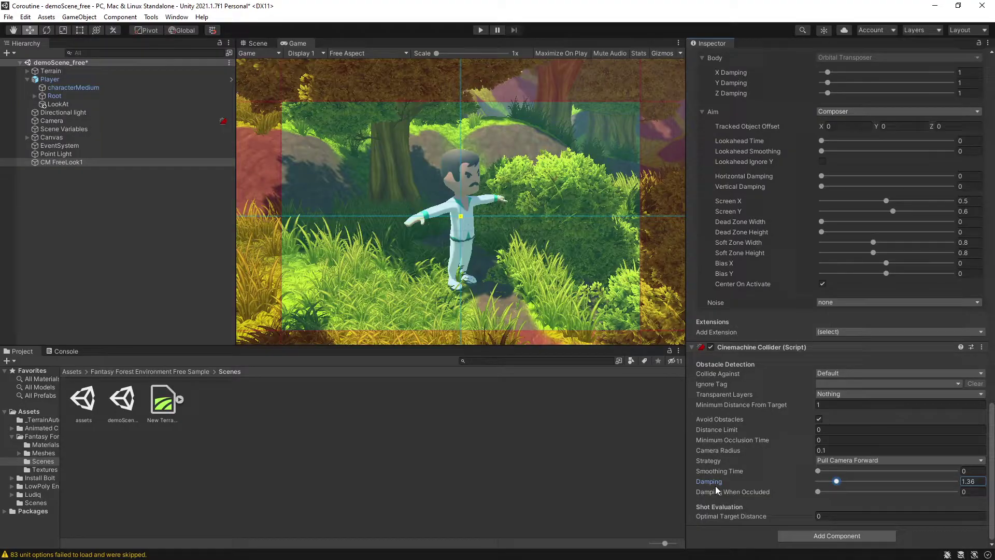
{"action": "key", "text": "ctrl+p"}
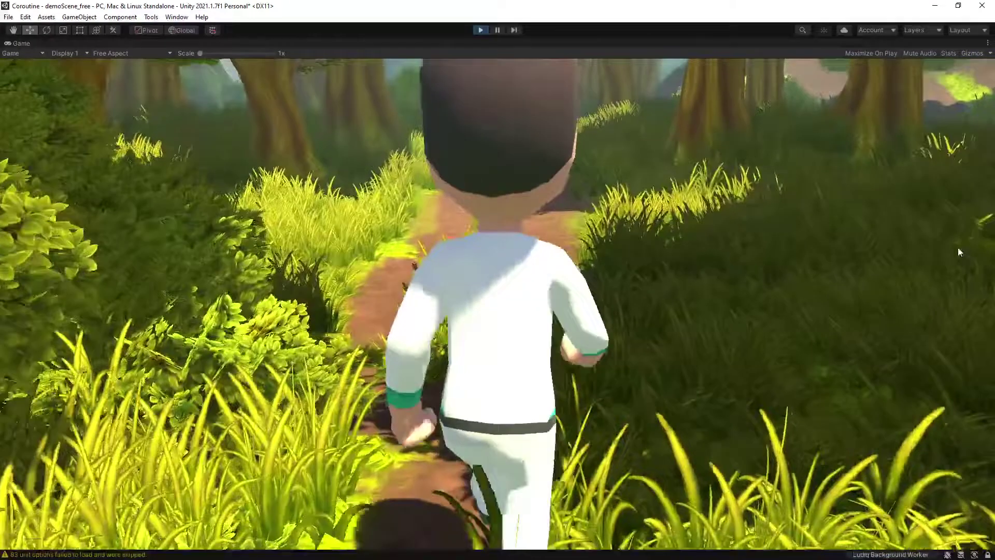